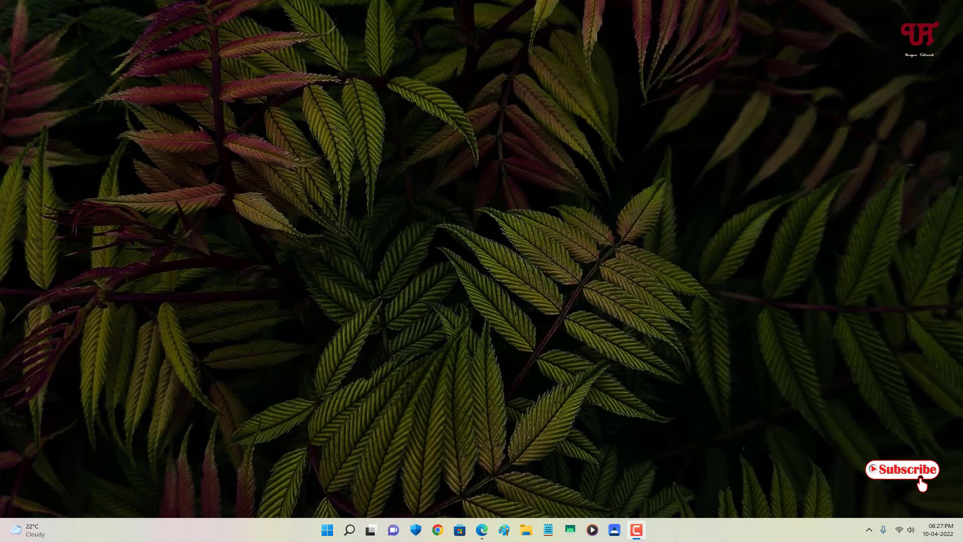
Step: Launch Microsoft Edge from the taskbar
click(482, 530)
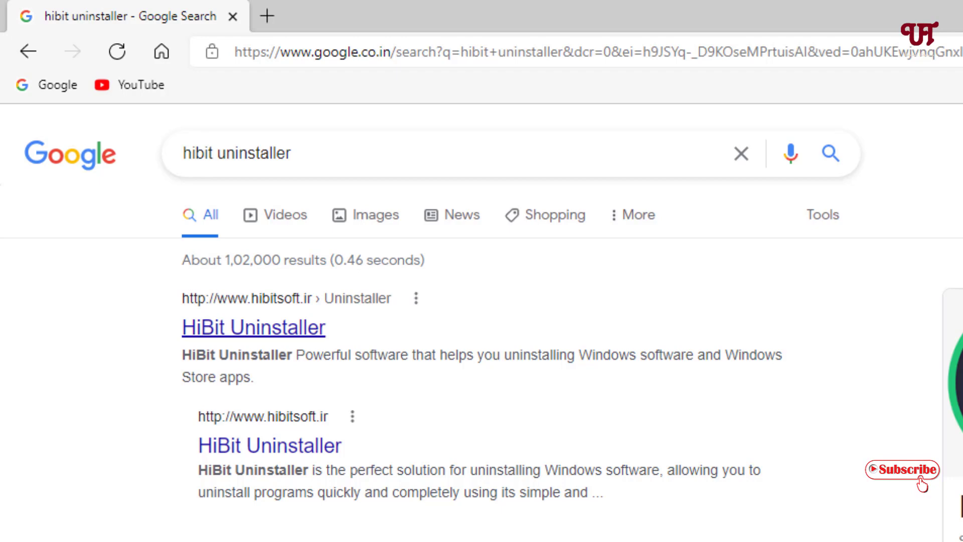
Step: Open the HiBit Uninstaller search result and choose the portable version download
click(253, 327)
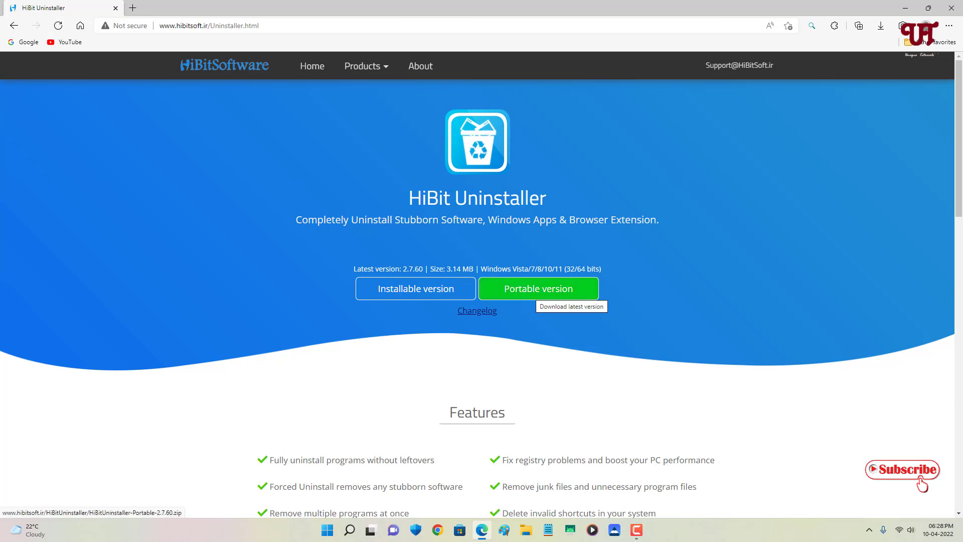
click(537, 290)
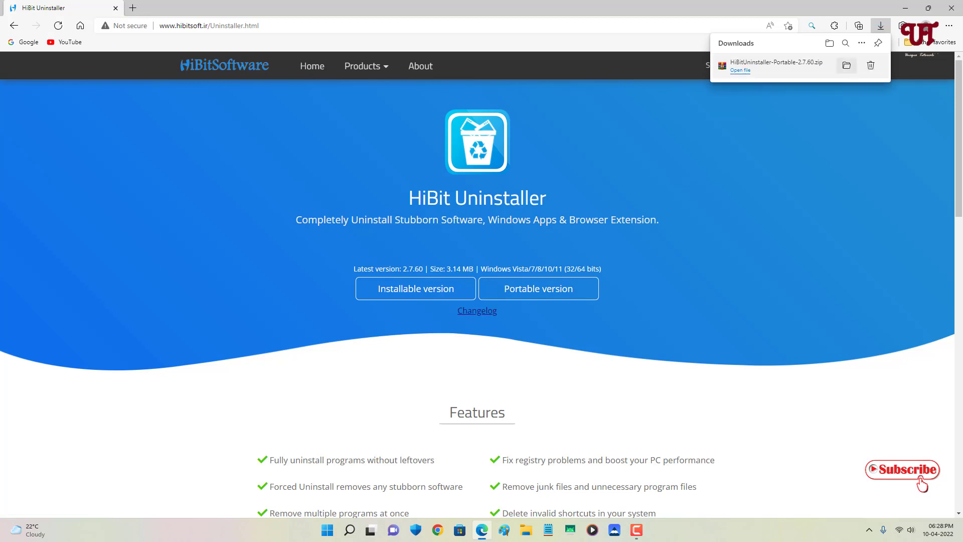
Step: Show the downloaded HiBitUninstaller-Portable-2.7.60.zip in its Downloads folder
click(846, 66)
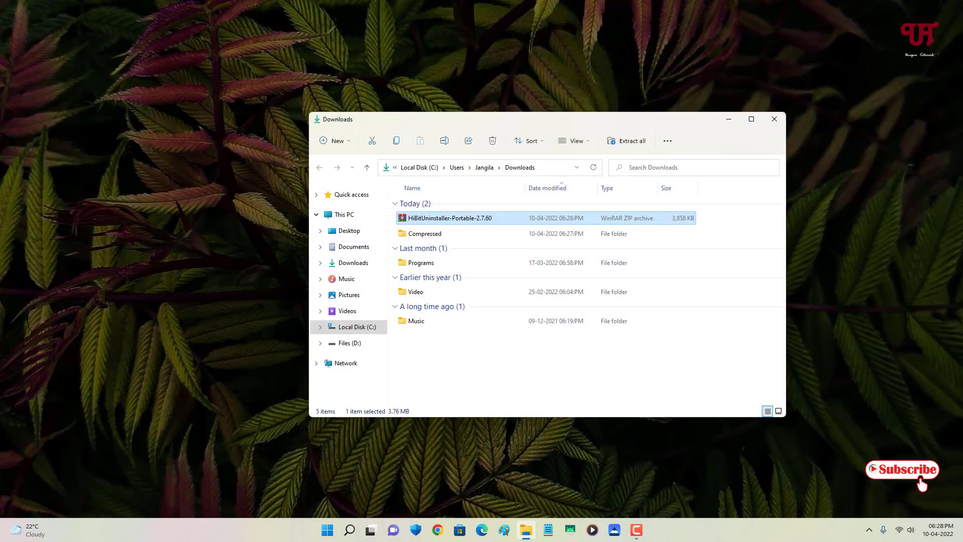
Step: Extract the zip with WinRAR into HiBitUninstaller-Portable-2.7.60 and select the portable app inside
key(Return)
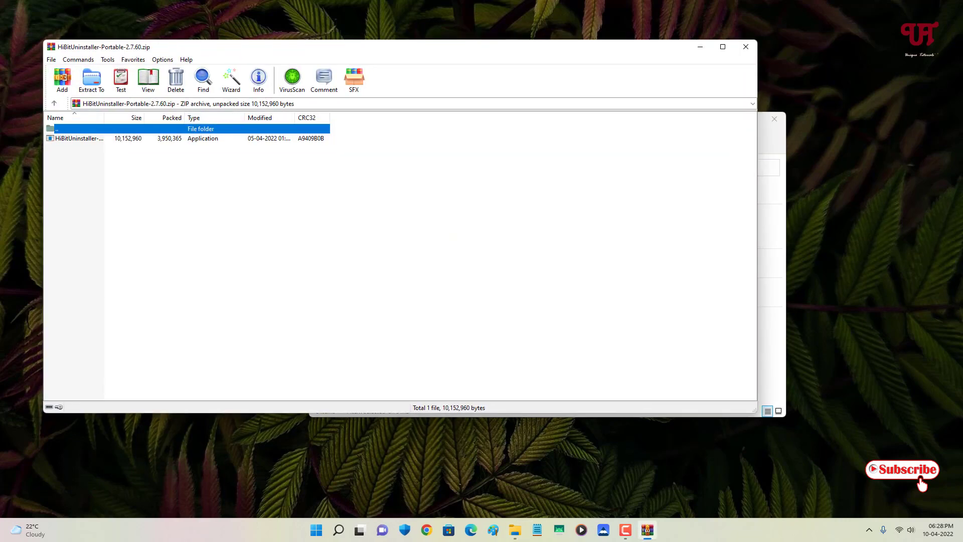
click(91, 79)
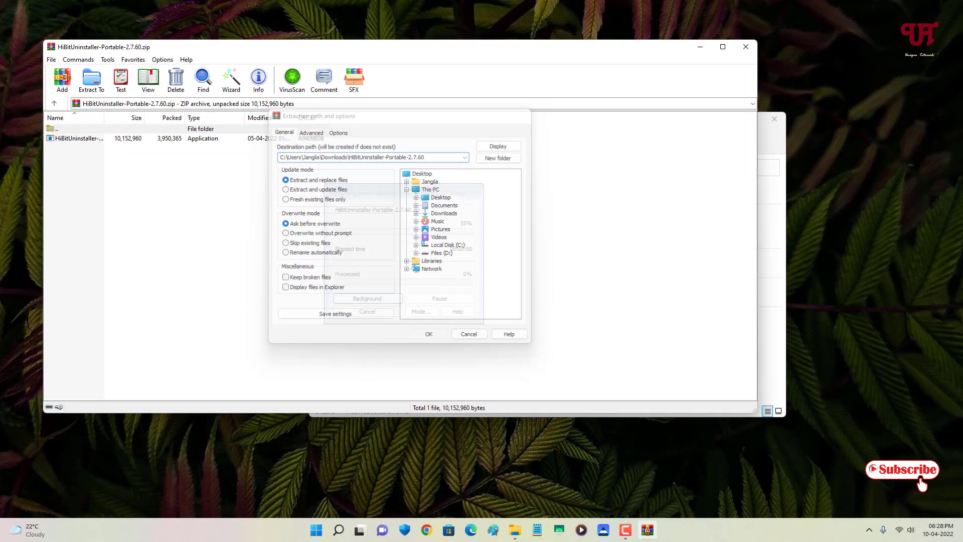
click(426, 333)
click(746, 46)
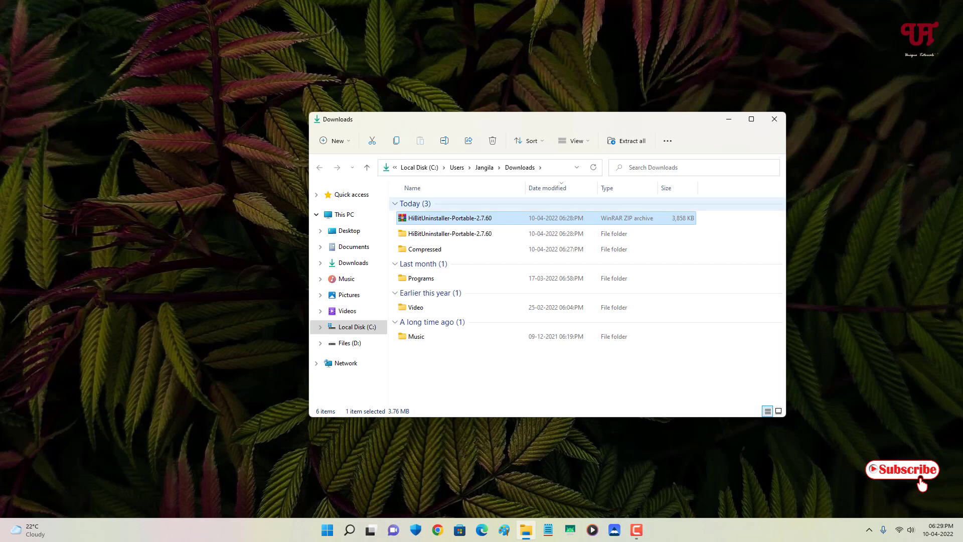
double_click(450, 233)
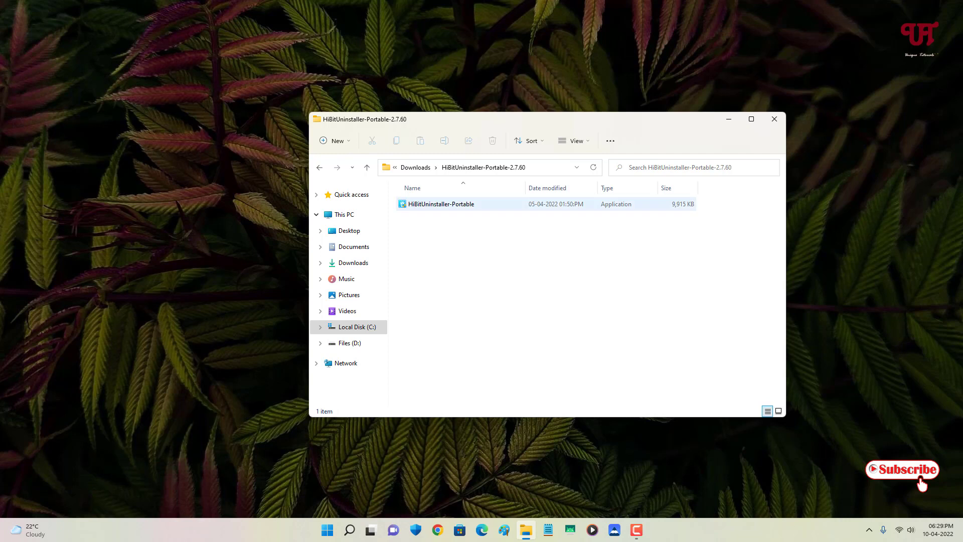
click(454, 203)
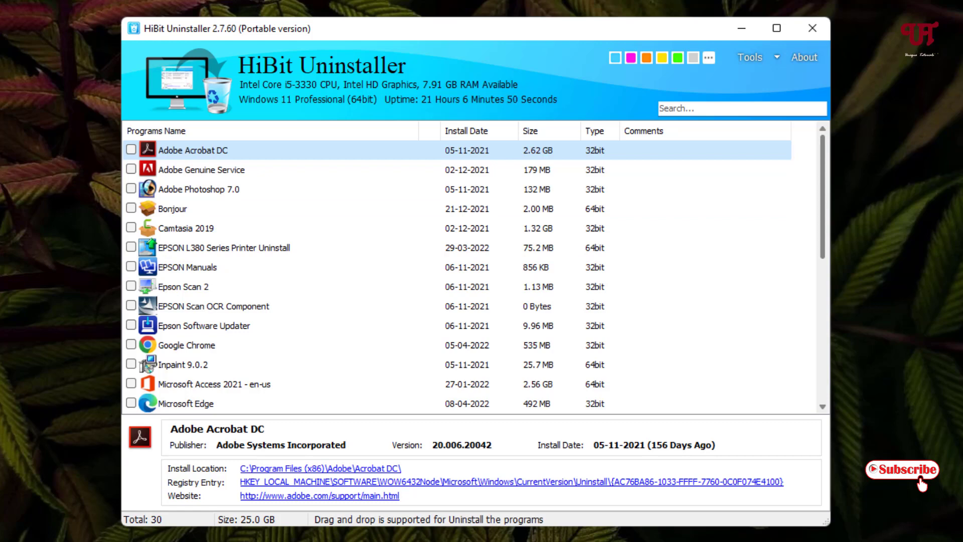
Step: Select MPC-HC 1.7.13 (64-bit) in the program list to view its details
scroll(472, 276, down, 5)
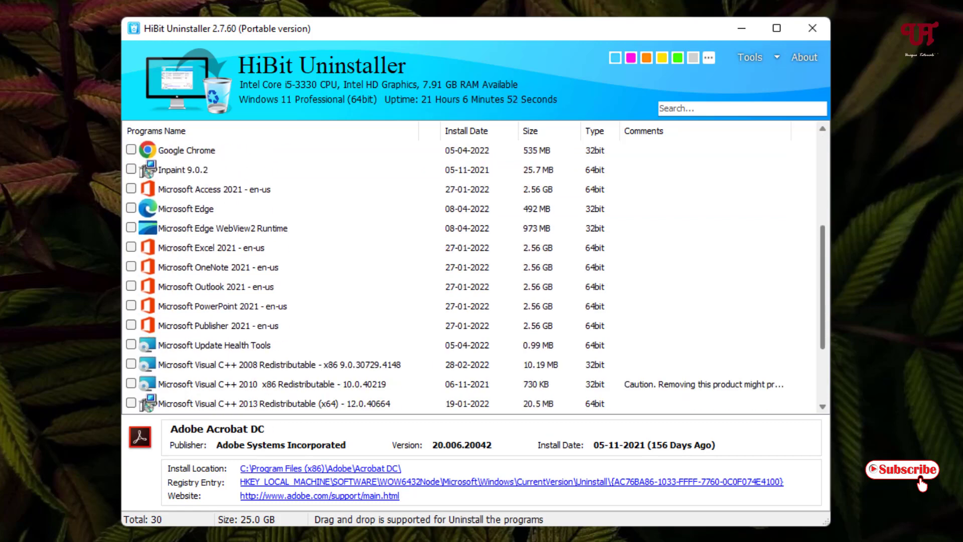
scroll(471, 276, down, 1)
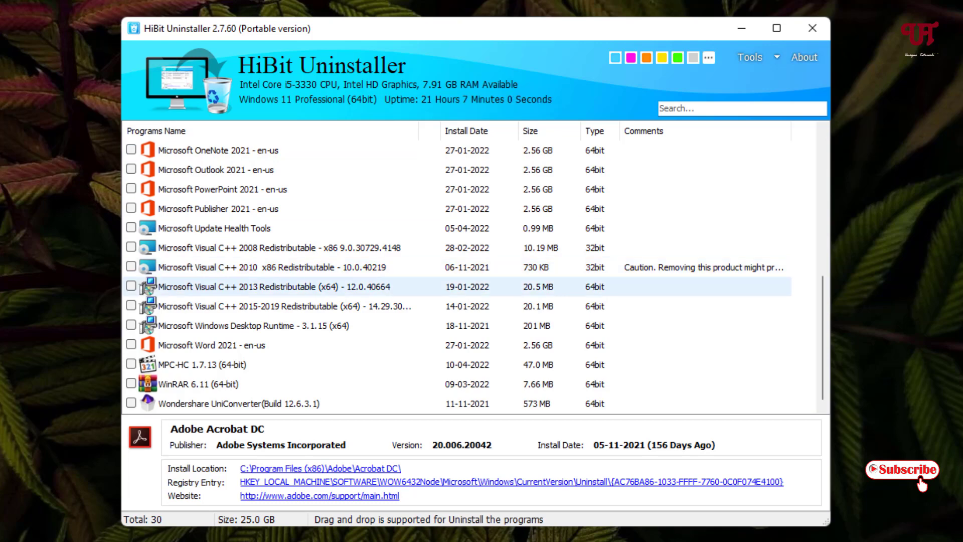
click(251, 365)
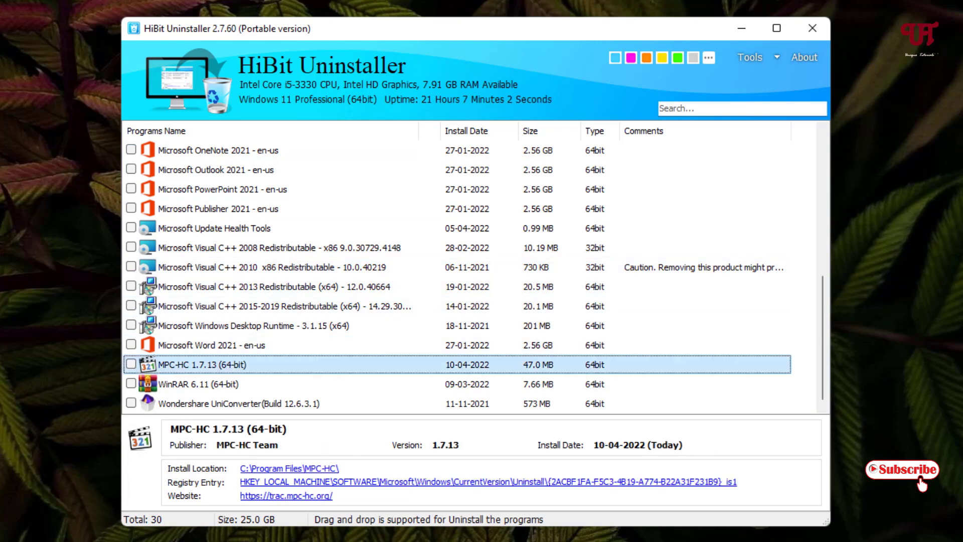
Step: Tick MPC-HC 1.7.13 (64-bit) and choose Uninstall Selected for its 47.0 MB
key(space)
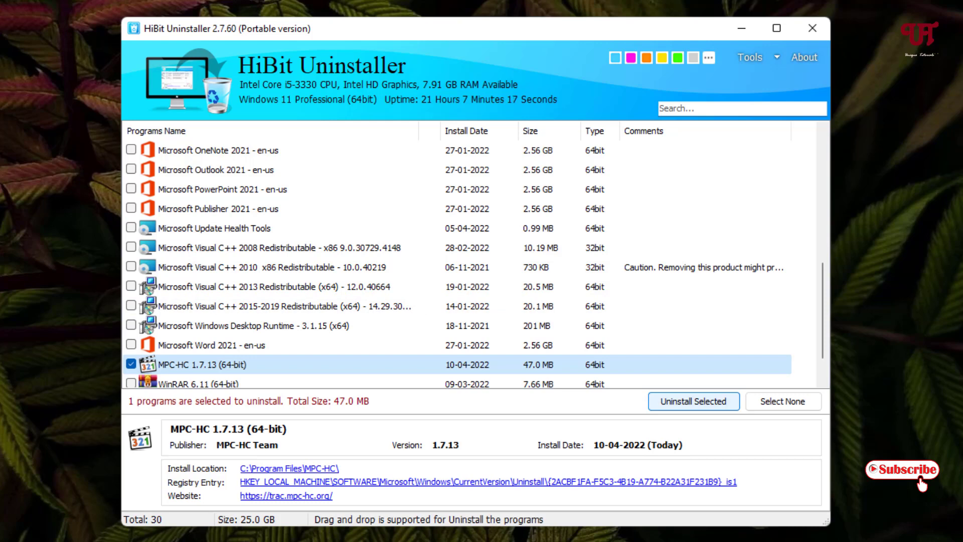
click(693, 401)
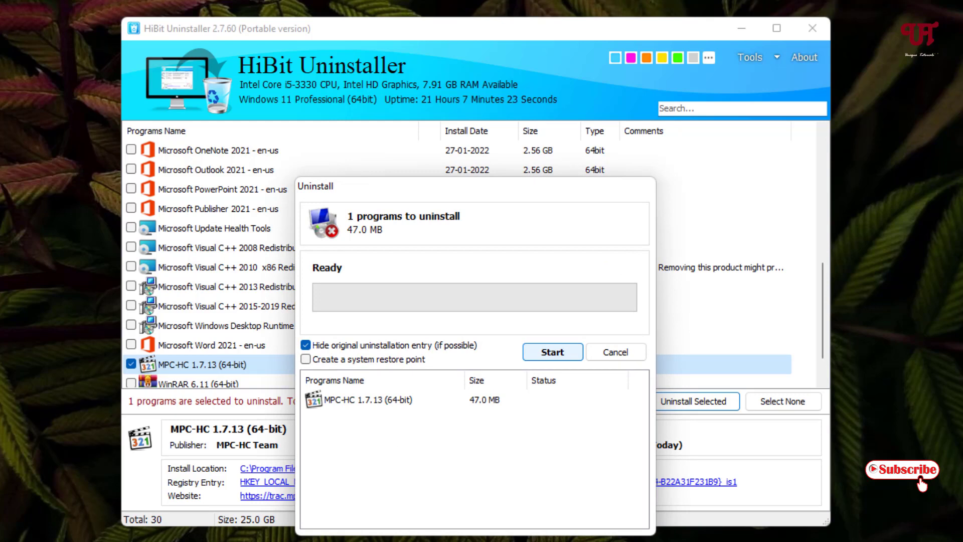
Step: Uninstall MPC-HC, run an Advanced Scan, and delete the 5 leftover registry entries
click(552, 351)
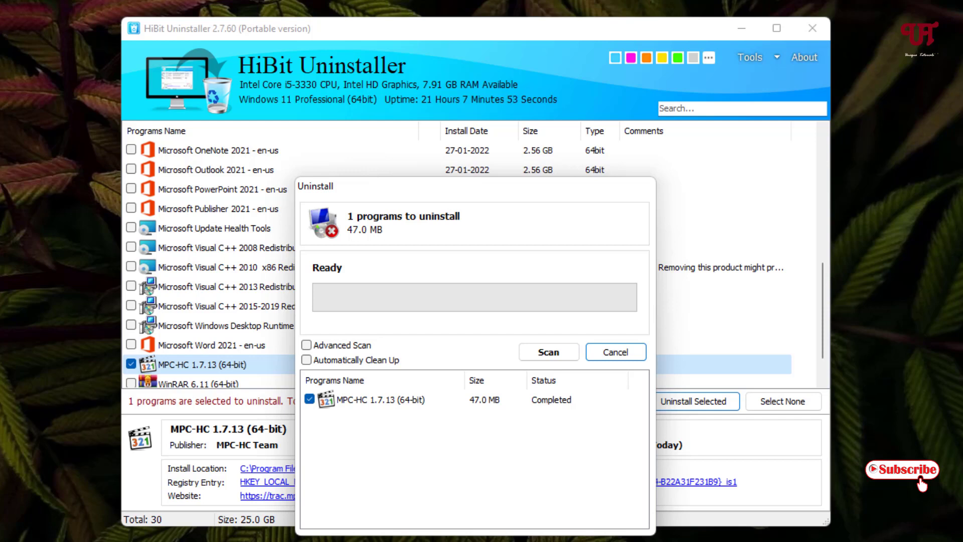
click(307, 345)
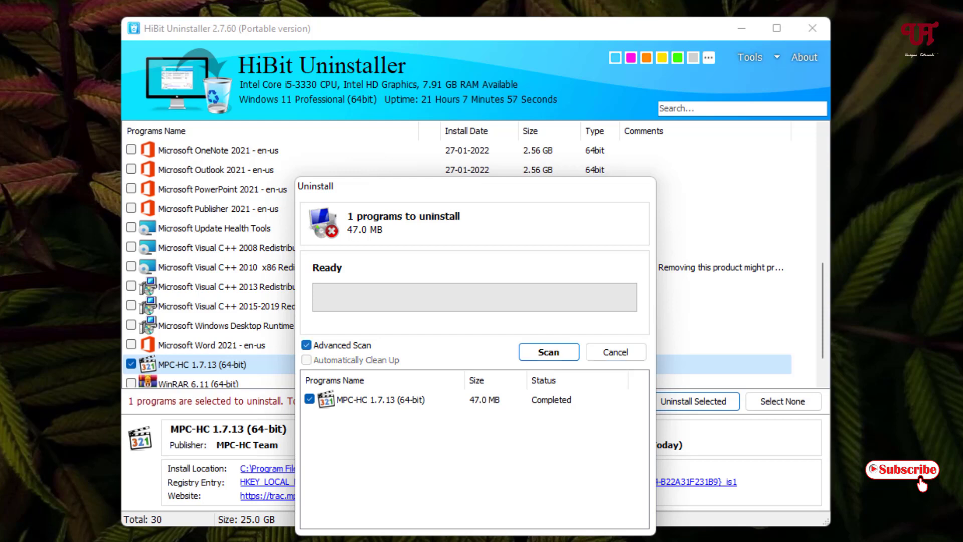
key(space)
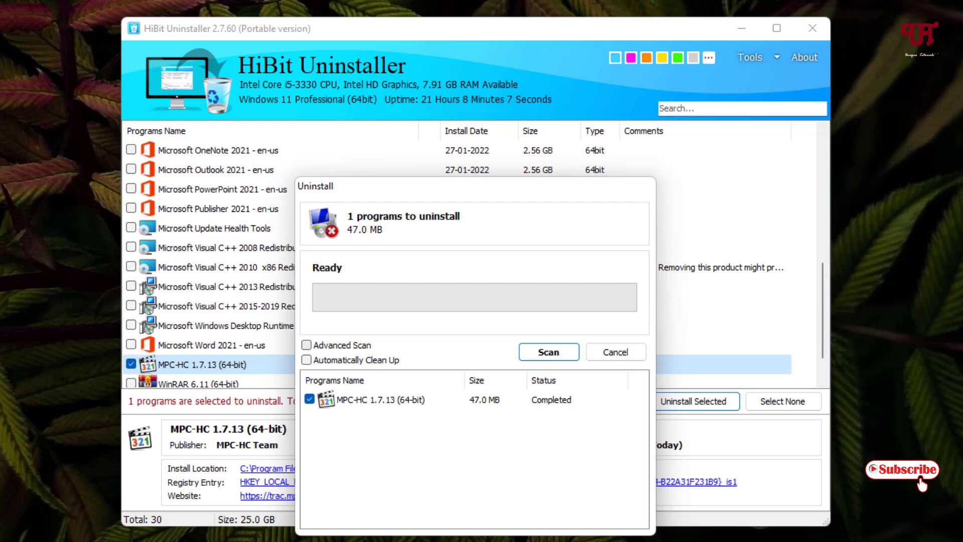
click(306, 345)
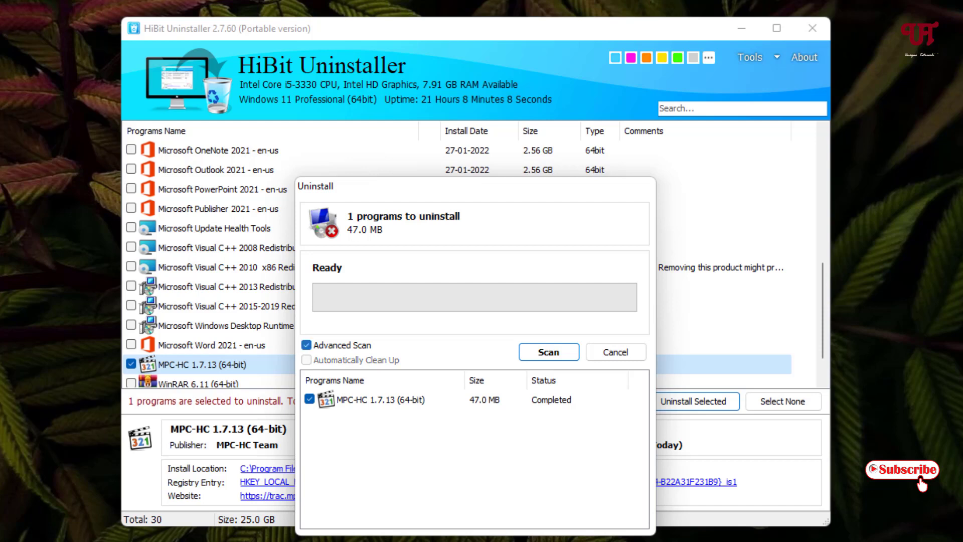
key(Return)
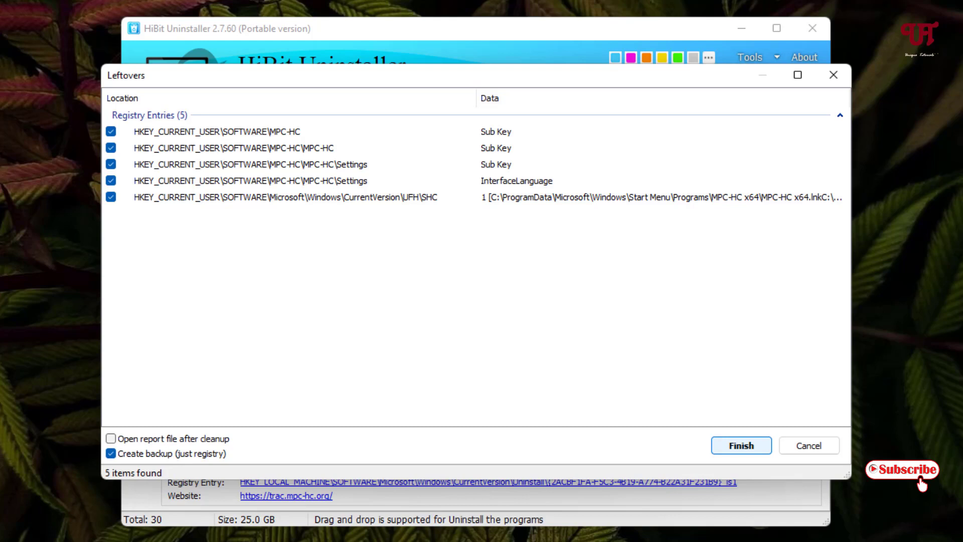
click(741, 446)
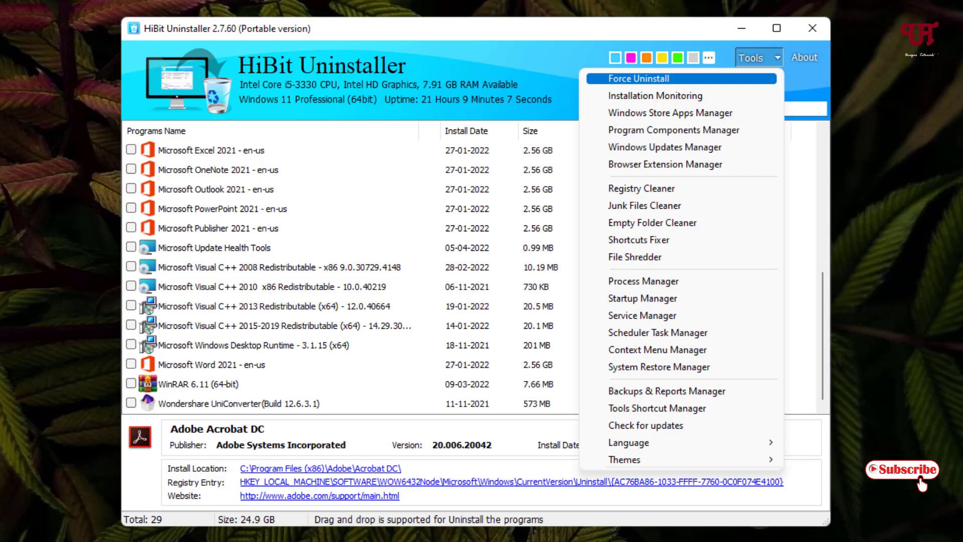
Step: Open the Registry Cleaner from the Tools menu and start a registry scan
key(Down)
key(Down)
key(Down)
key(Down)
key(Down)
key(Down)
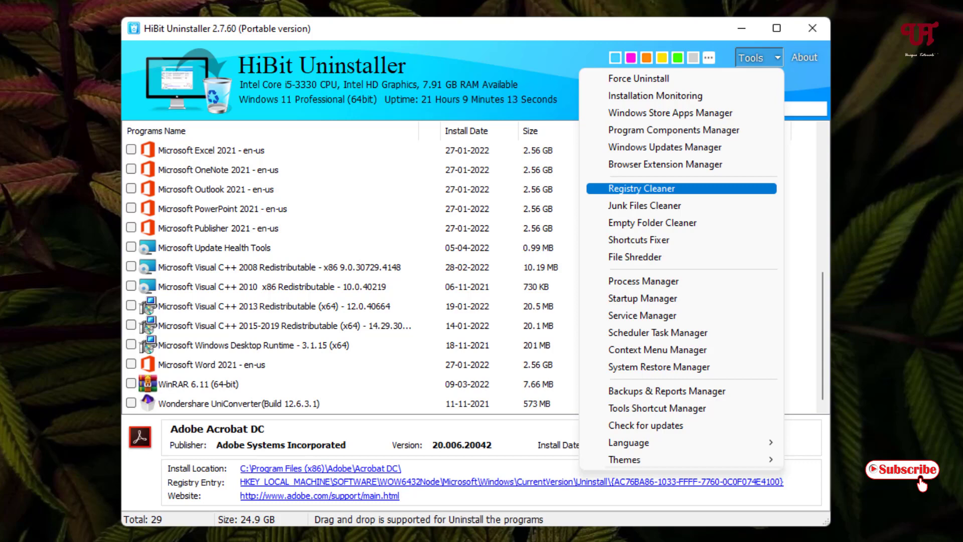
key(Return)
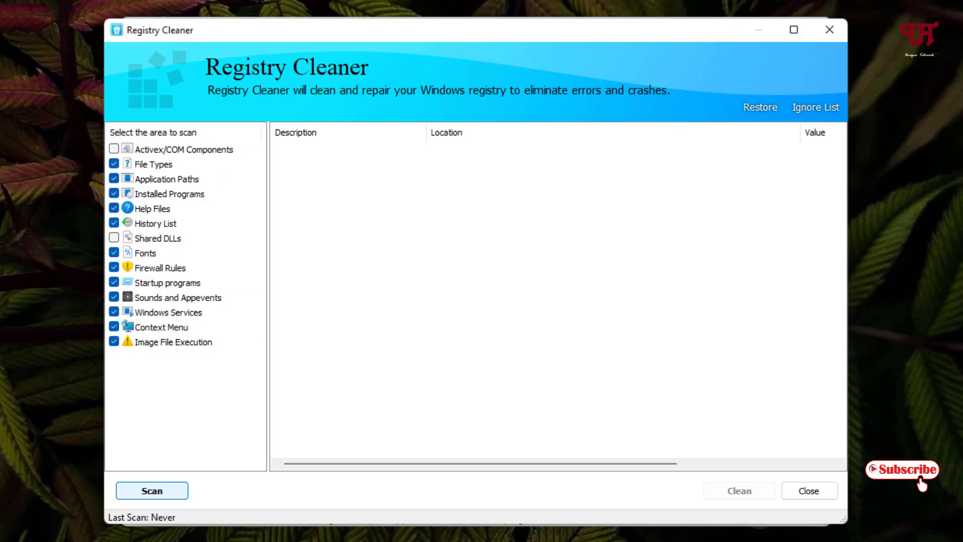
click(152, 490)
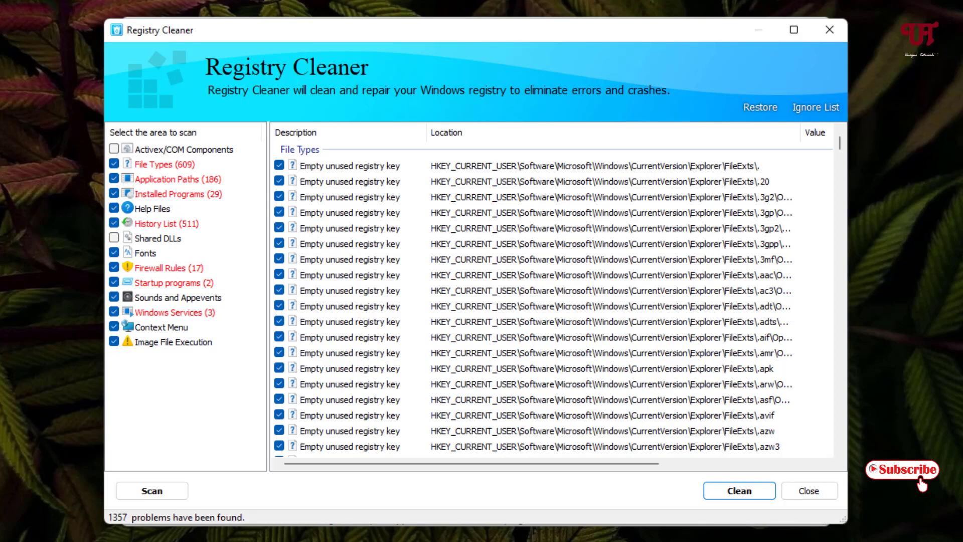
Step: Clean all 1357 registry problems found and close the Registry Cleaner
click(739, 490)
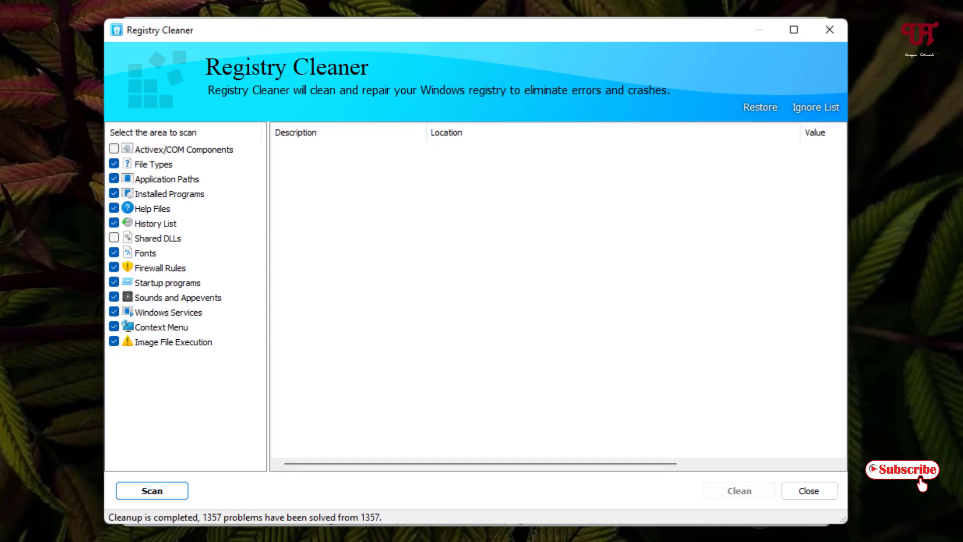
click(809, 491)
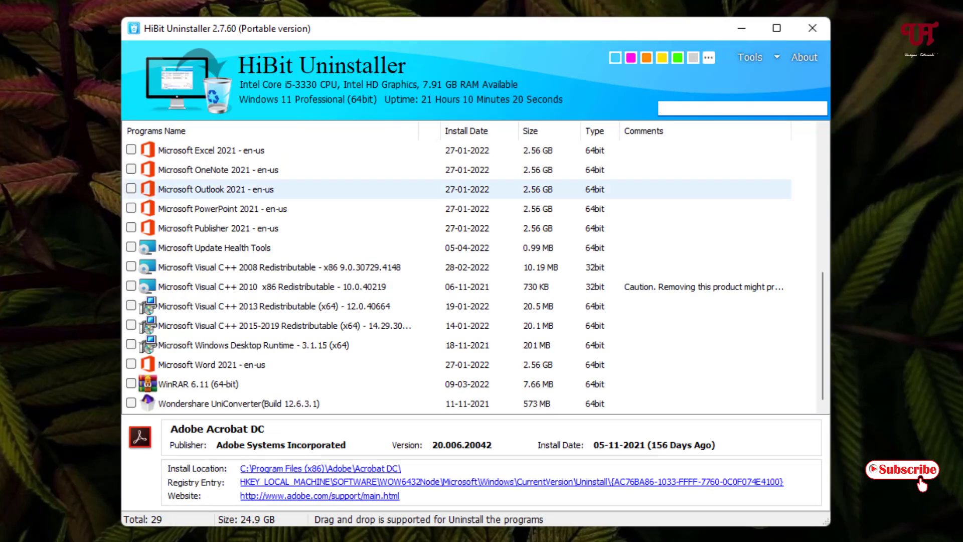
Step: Open the Junk Files Cleaner from the extra tools list
click(751, 57)
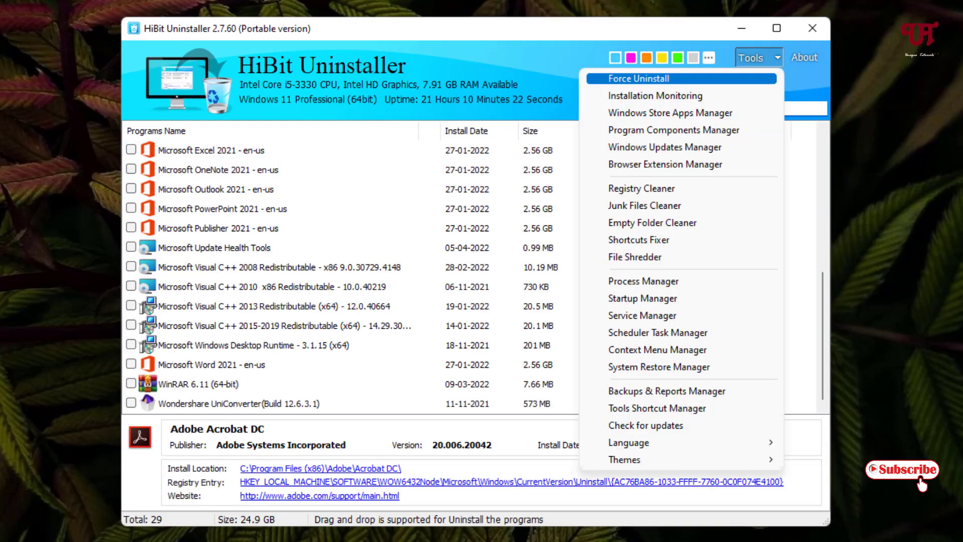
key(Down)
key(Down)
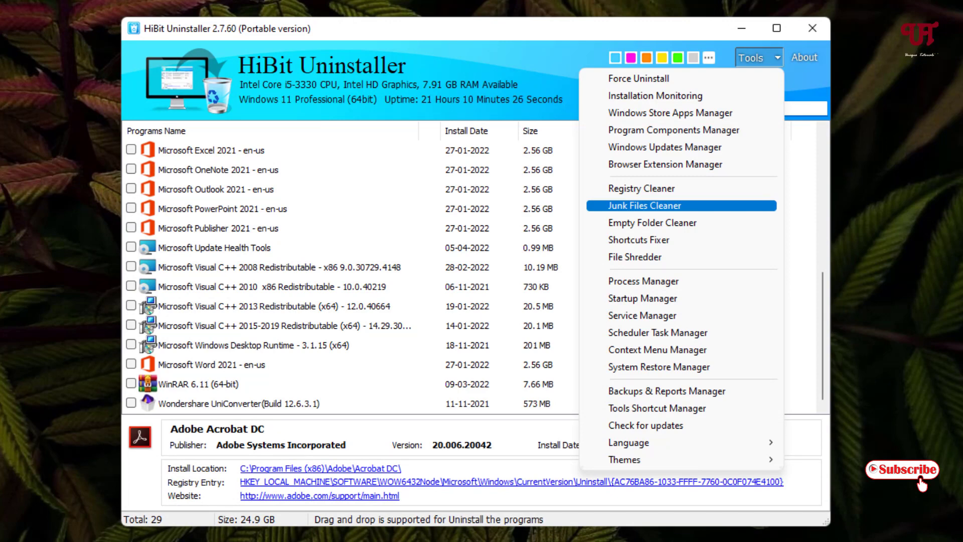
key(Return)
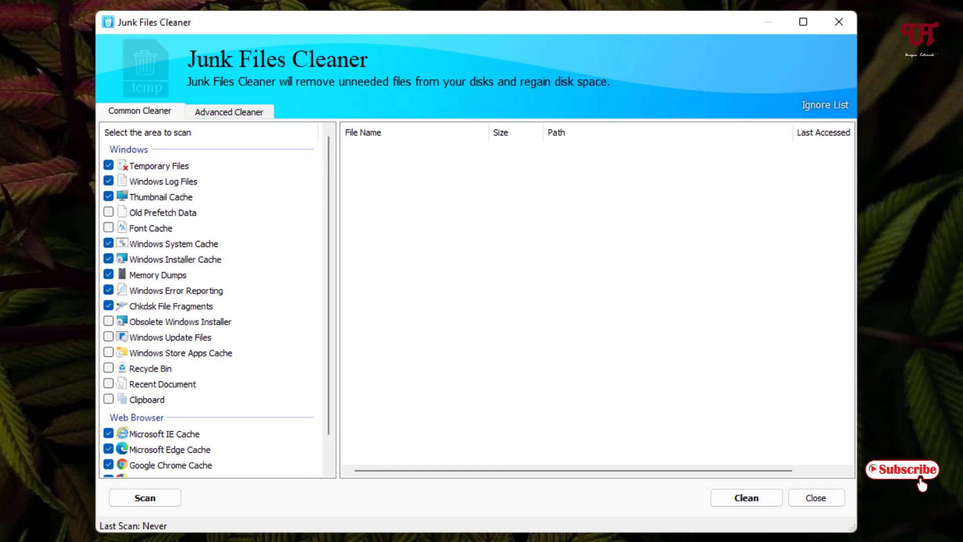
Step: Untick Microsoft Edge Cache and Google Chrome Cache, keep Firefox, and start the junk scan
scroll(217, 301, down, 1)
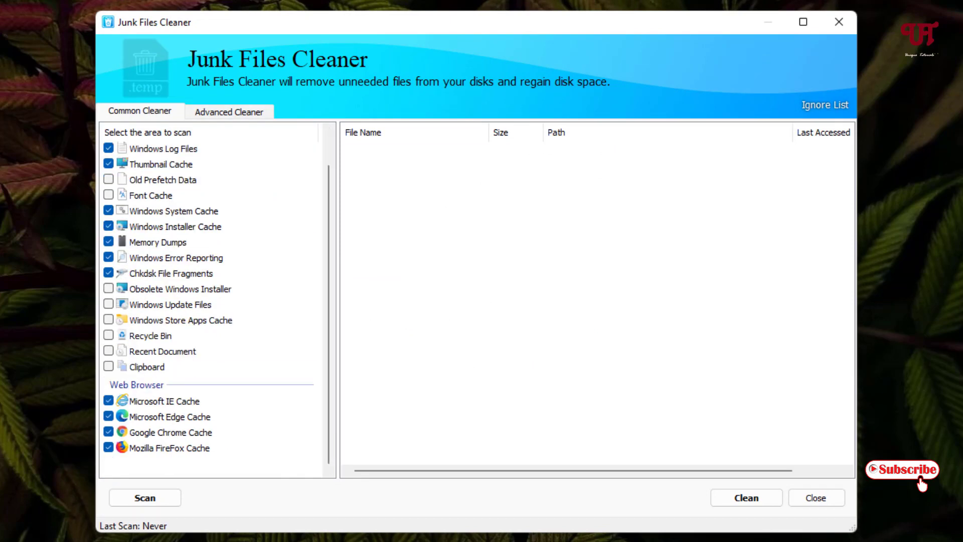
click(109, 448)
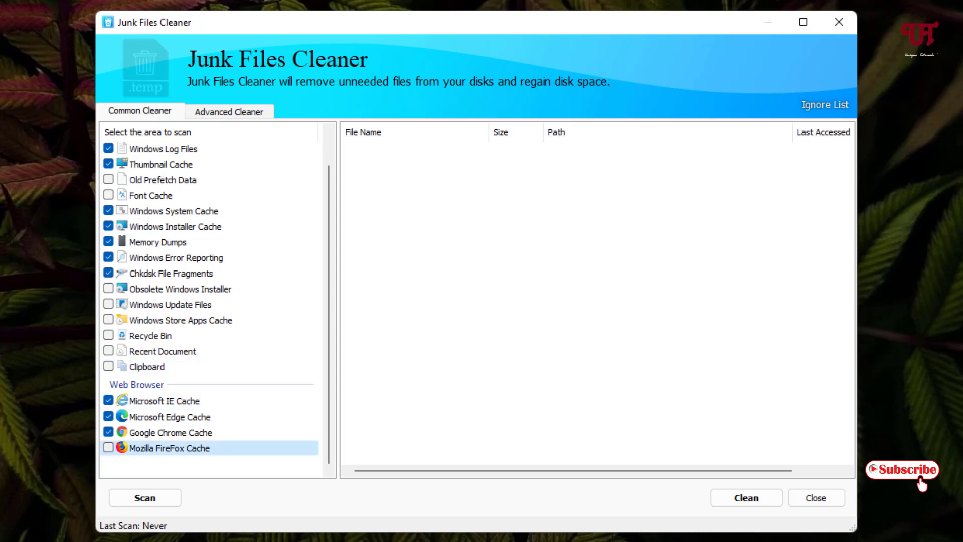
click(108, 432)
click(108, 416)
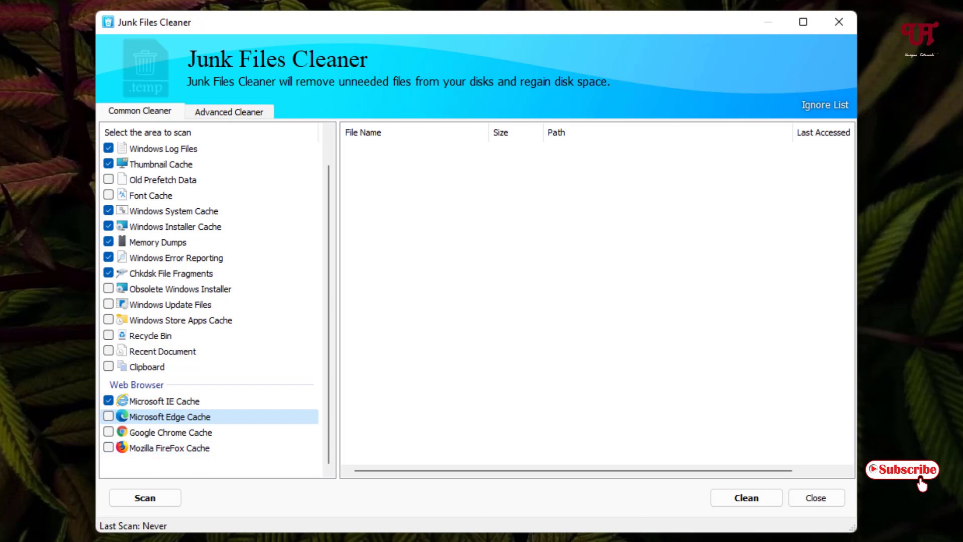
click(108, 447)
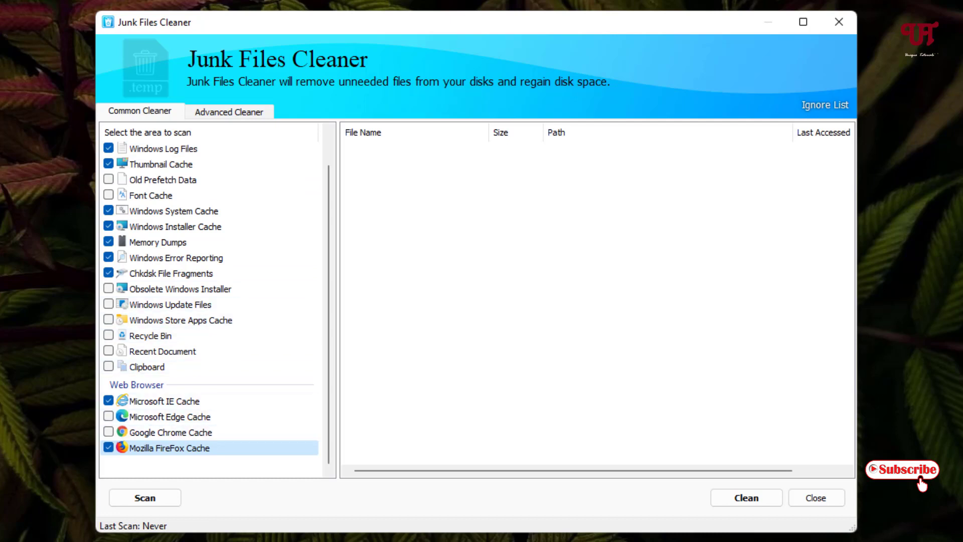
key(Return)
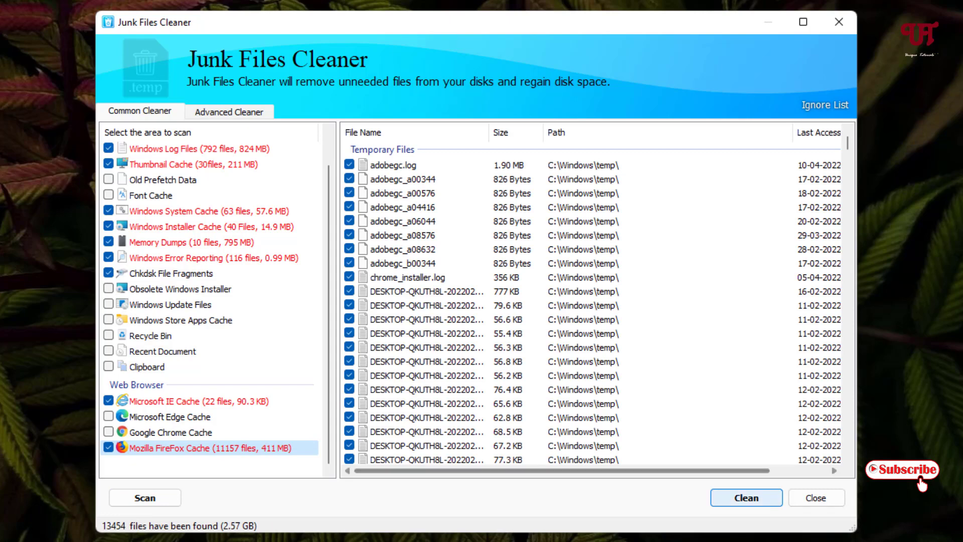
Step: Clean the scanned junk (12876 files, 2.06 GB) and exit Junk Files Cleaner
click(747, 497)
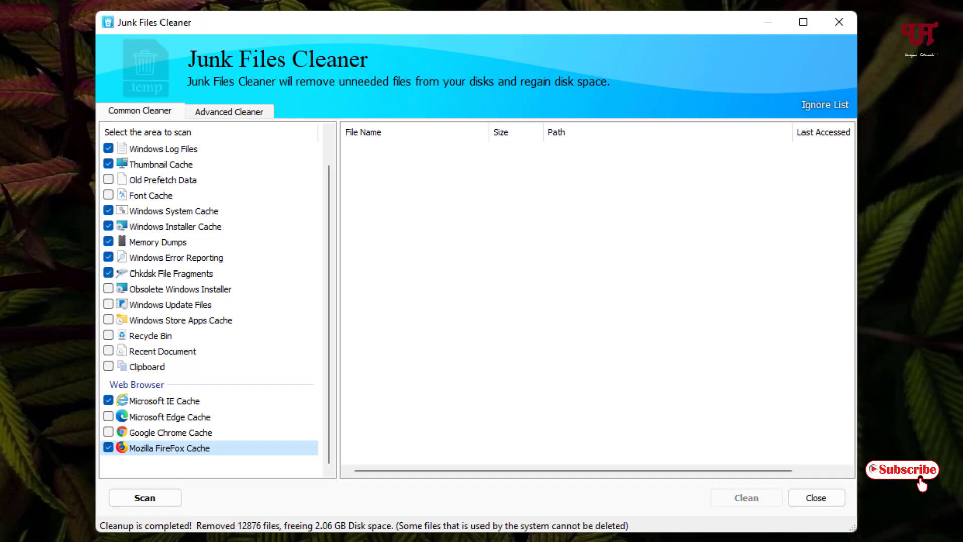
click(815, 498)
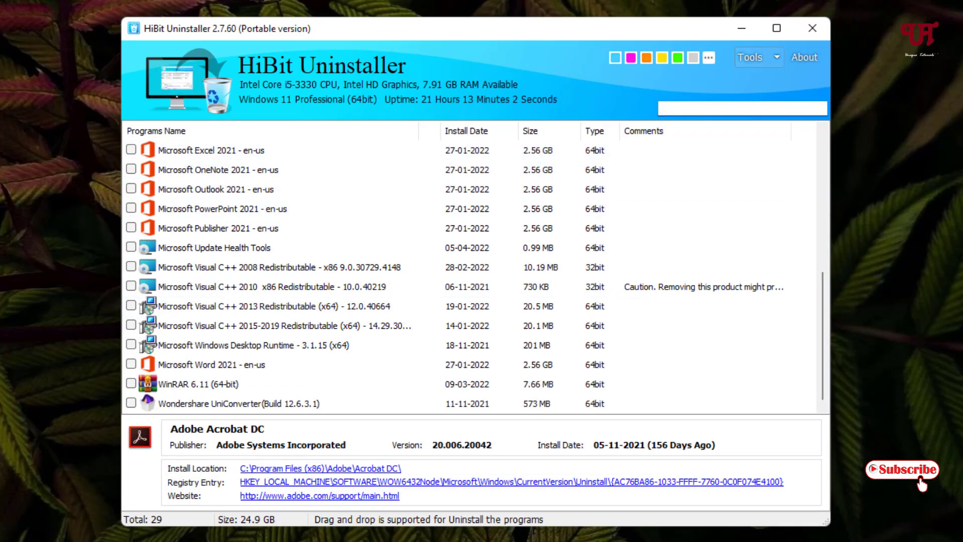
click(751, 58)
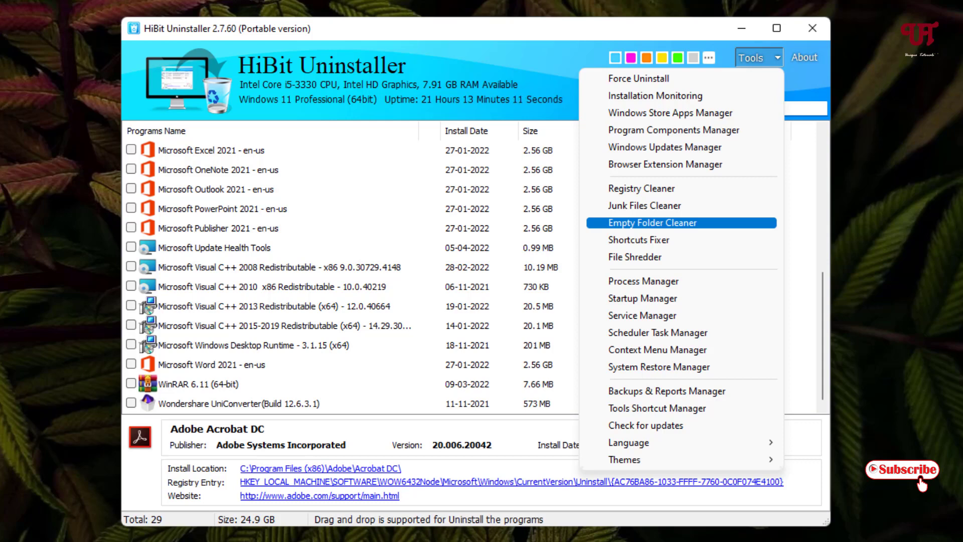
Step: Scan the default locations with Empty Folder Cleaner, delete all 18 empty folders, and close it
key(Return)
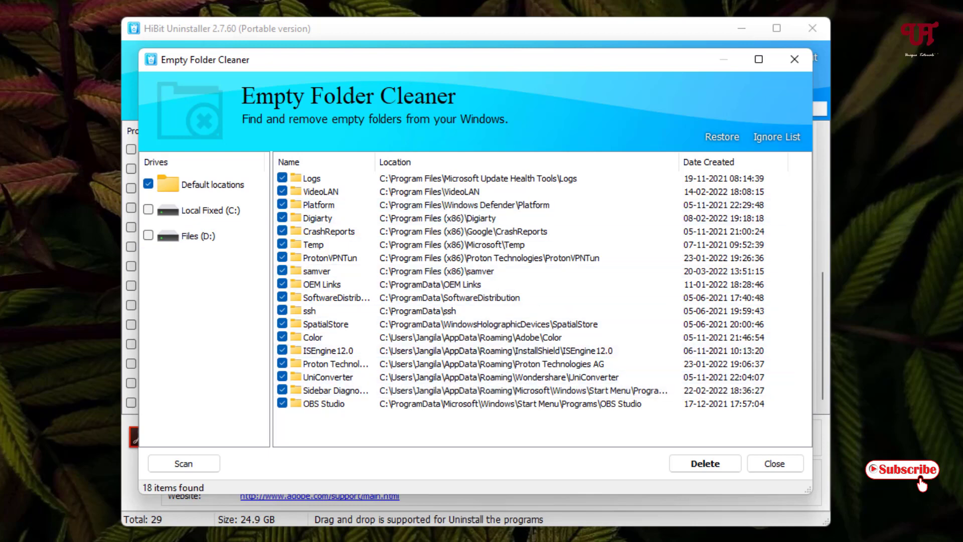
click(184, 463)
click(705, 463)
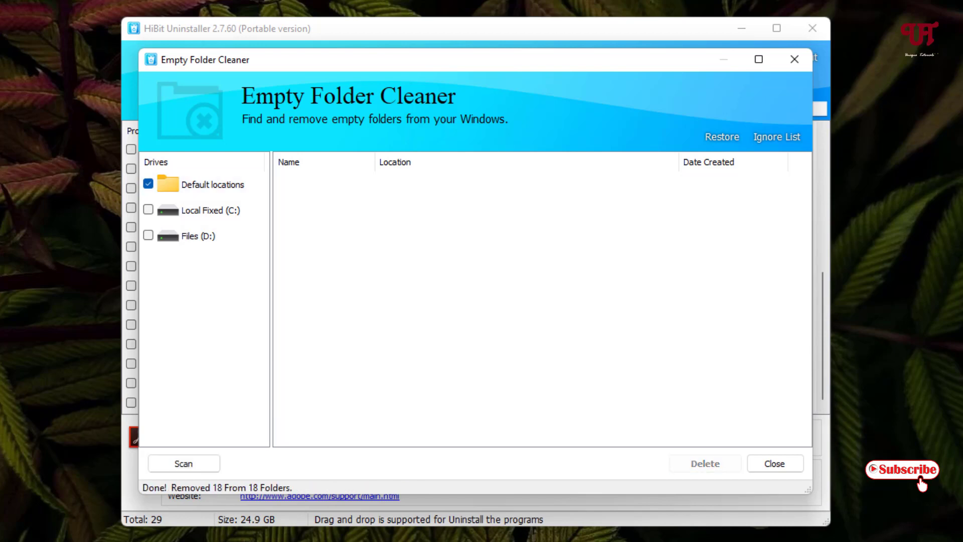
click(794, 60)
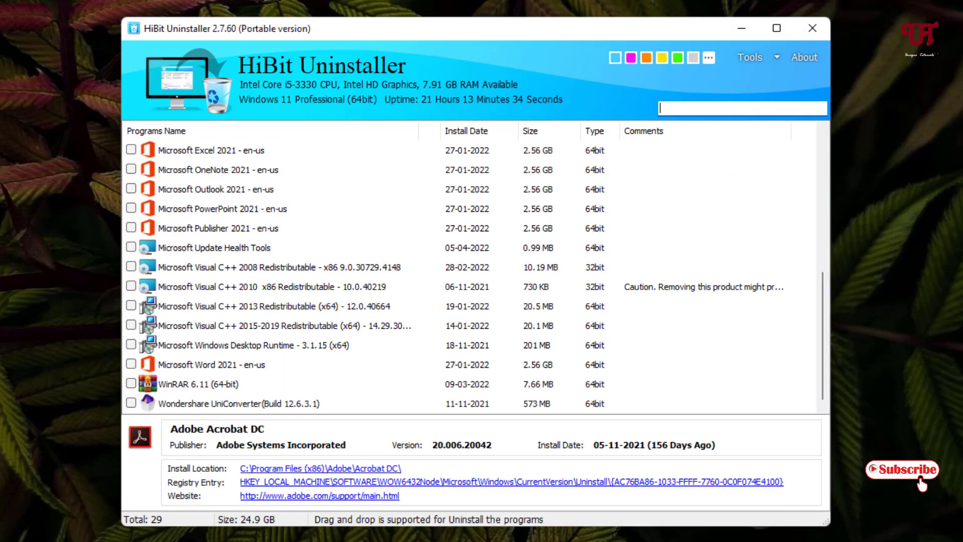
Step: Use Shortcuts Fixer to delete the broken Wondershare UniConverter Update shortcut, then close it
click(757, 57)
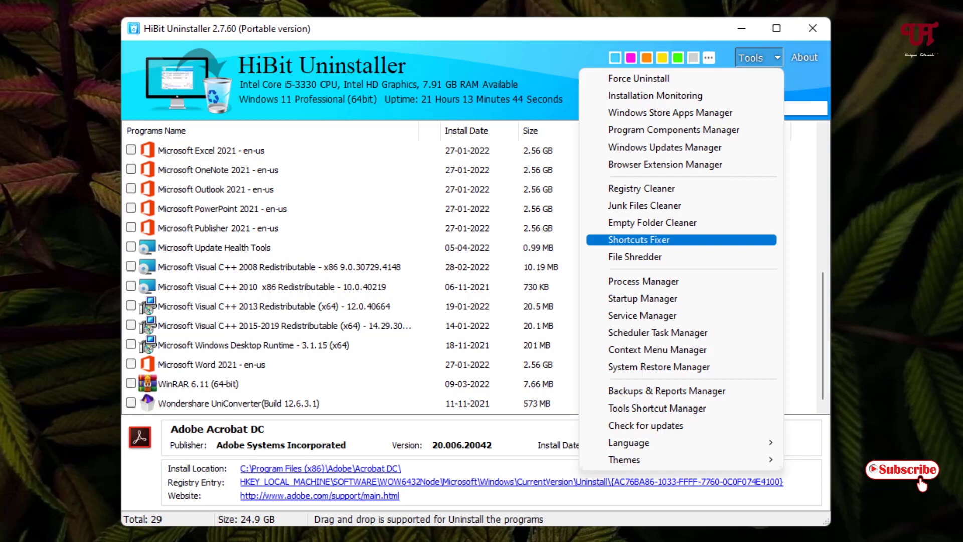
key(Return)
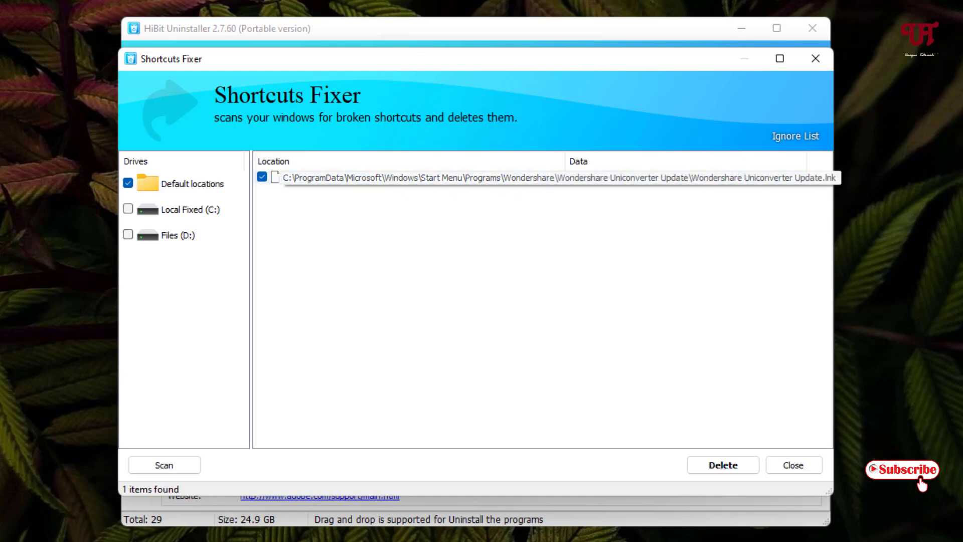
key(Return)
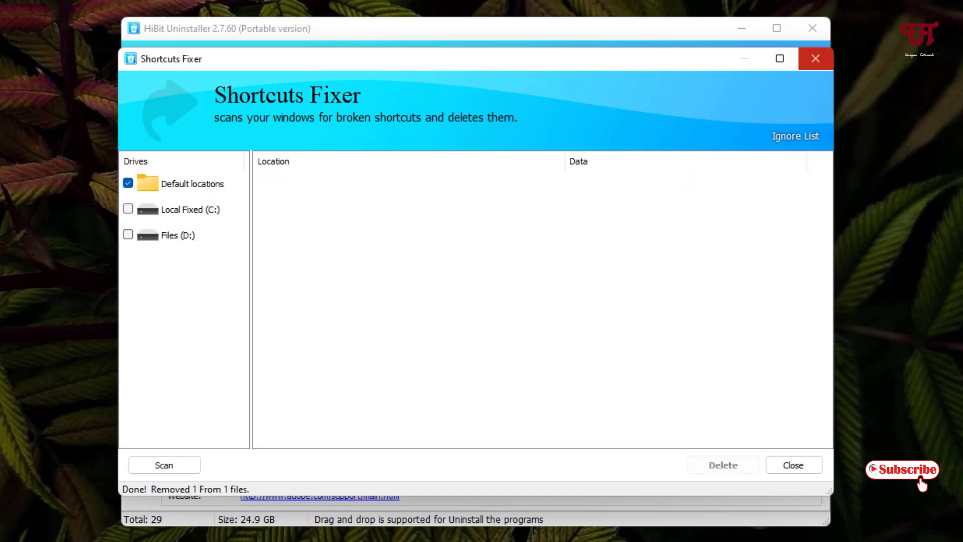
click(815, 59)
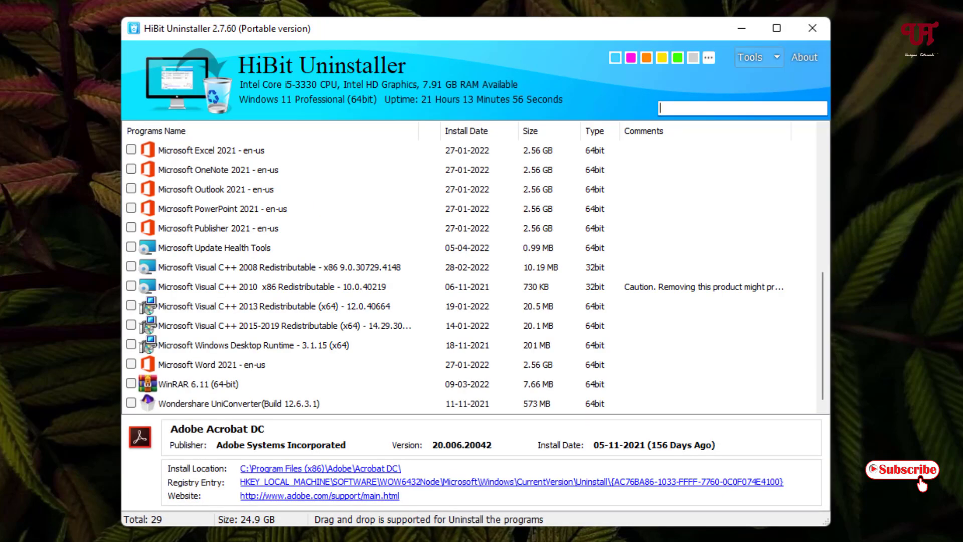
click(751, 57)
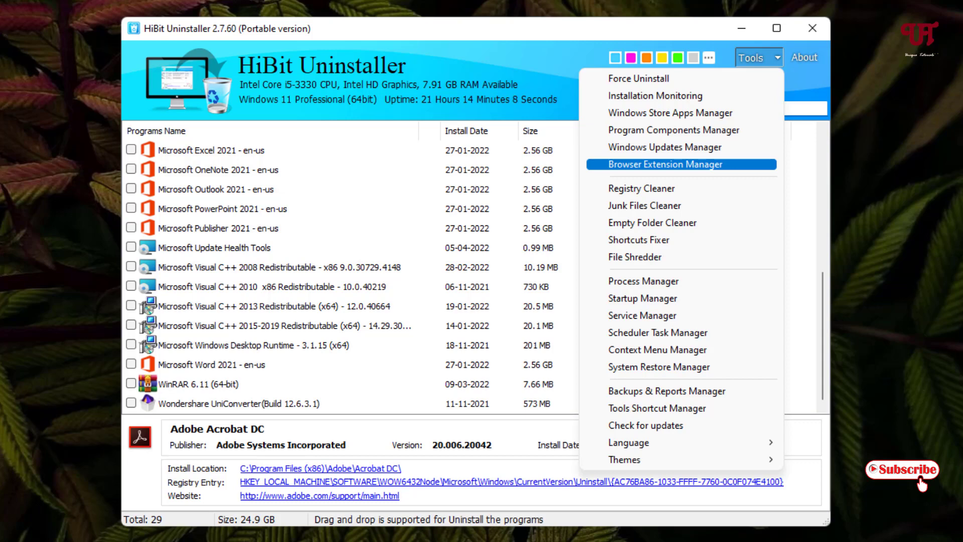
Step: Launch Browser Extension Manager from Tools, showing Firefox's 9 extensions and 2 plugins
key(Up)
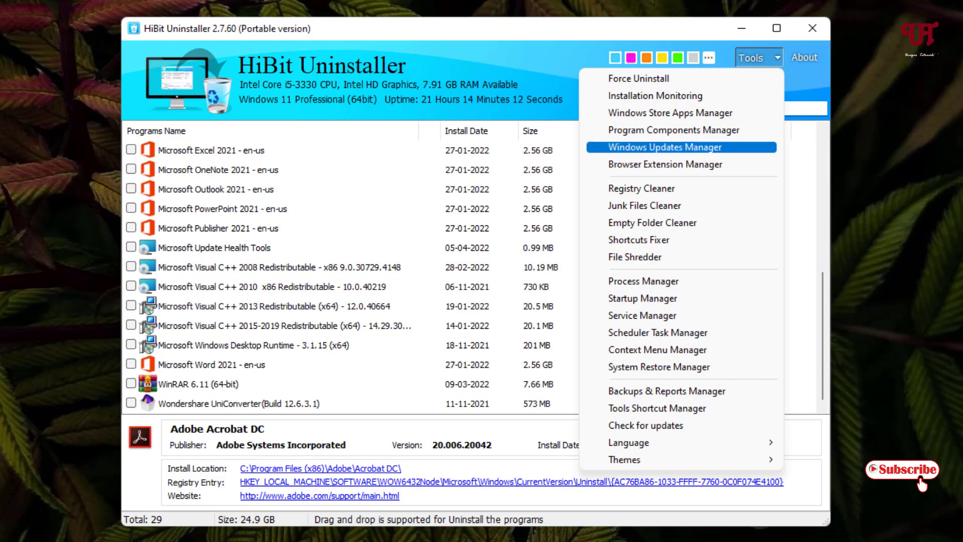
key(Down)
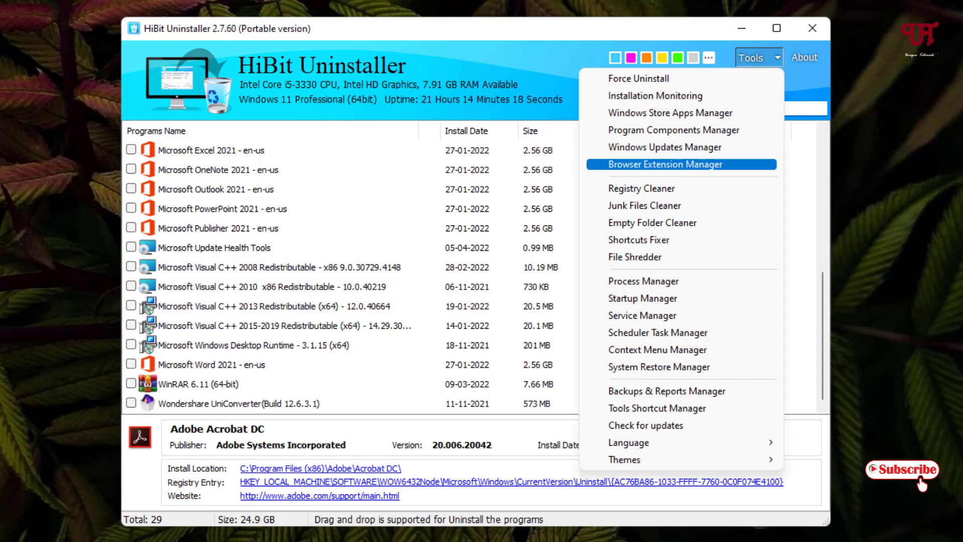
key(Return)
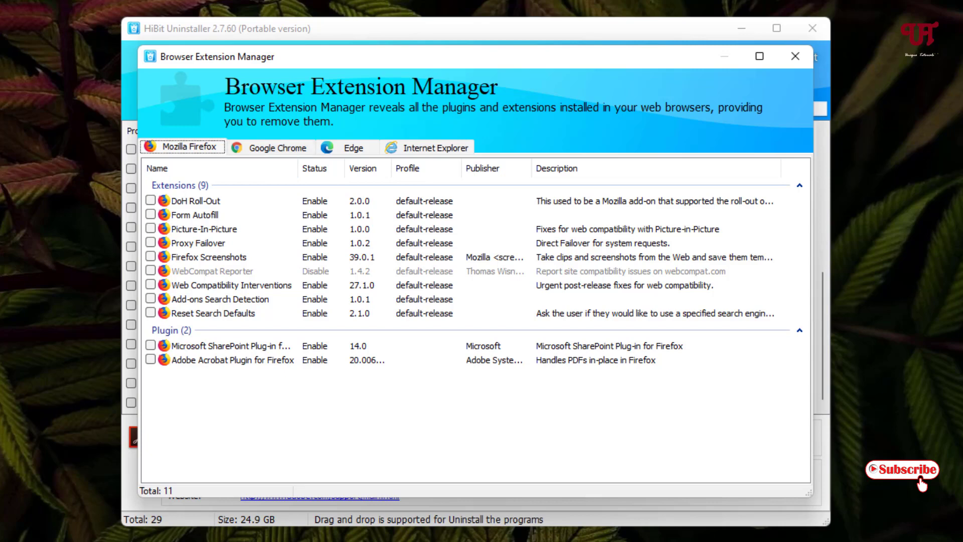
Step: Browse the Chrome, Edge, Internet Explorer and Firefox extension tabs, then close the manager
key(Right)
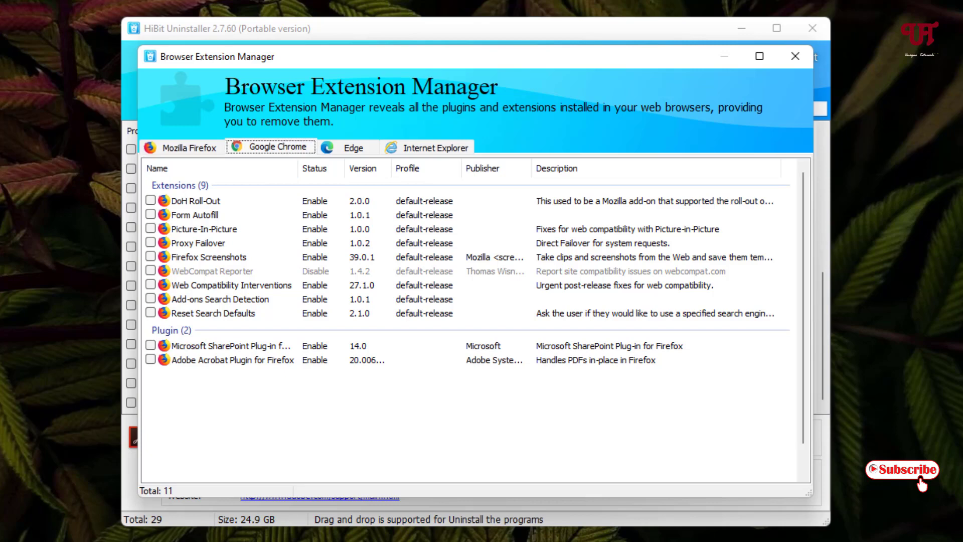
key(Right)
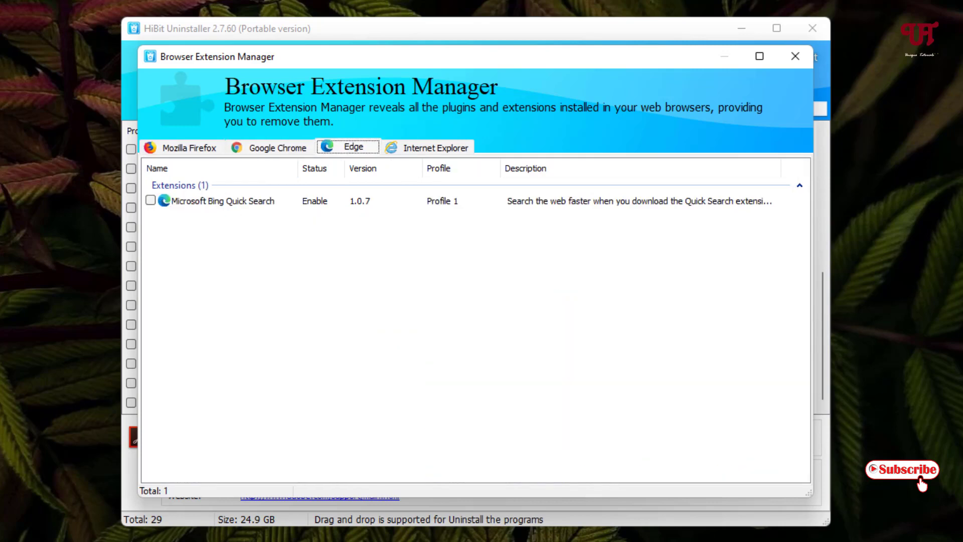
key(Right)
key(Left)
key(Left)
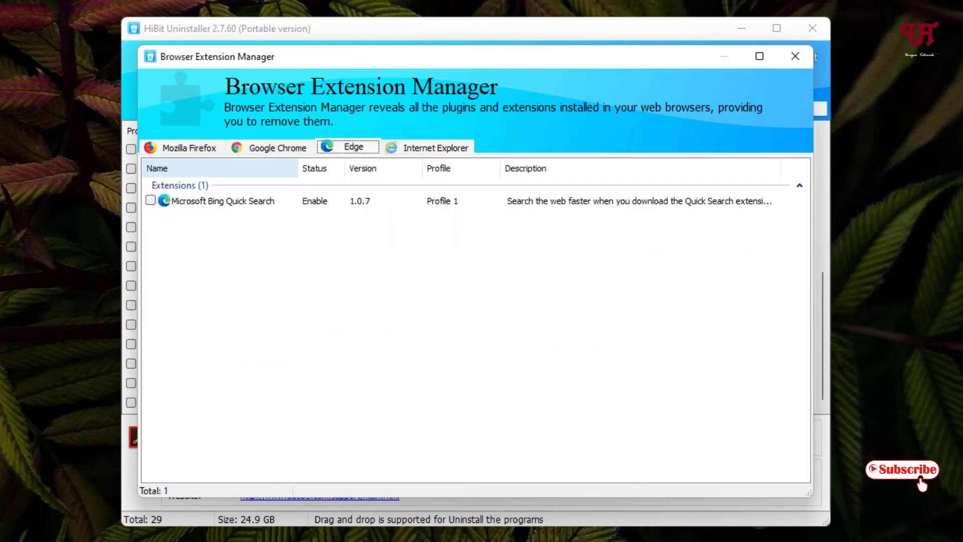
key(Left)
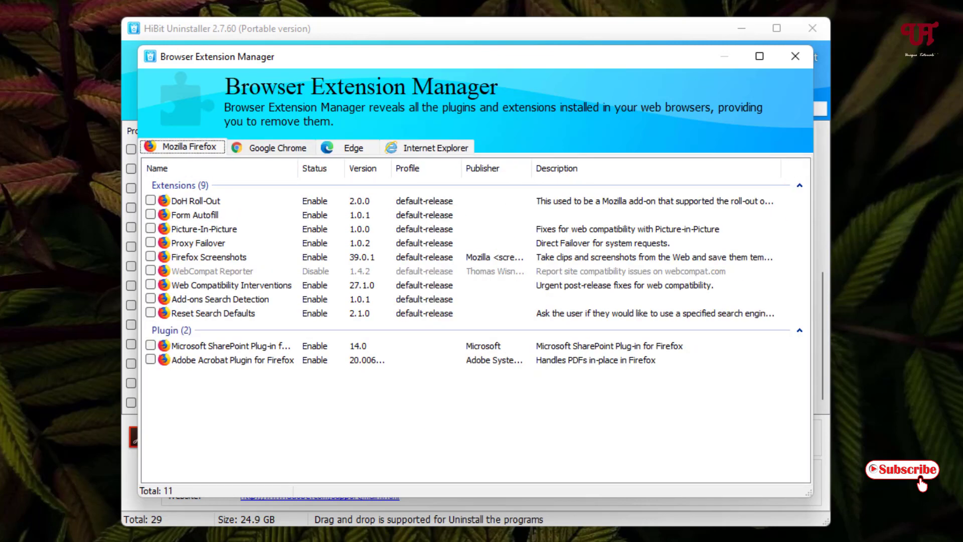
key(Right)
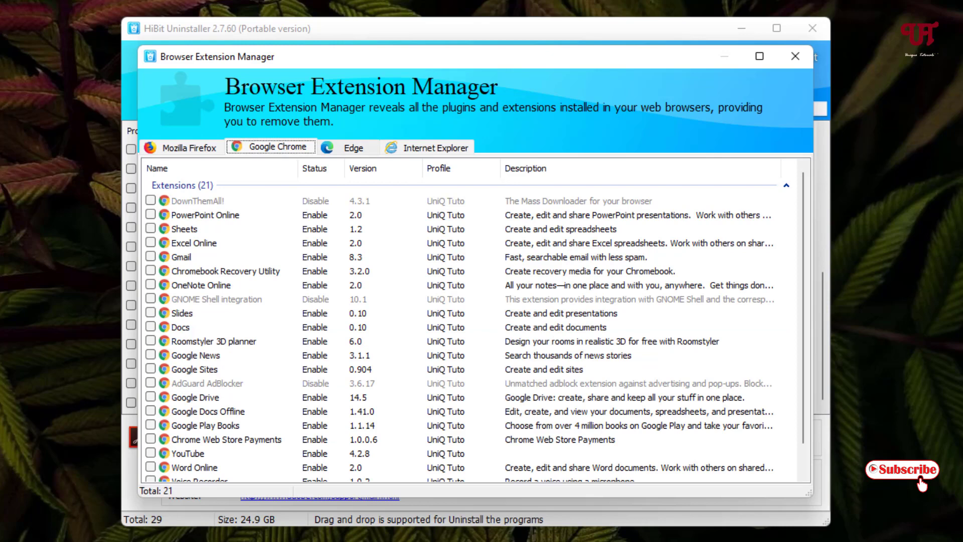
key(Right)
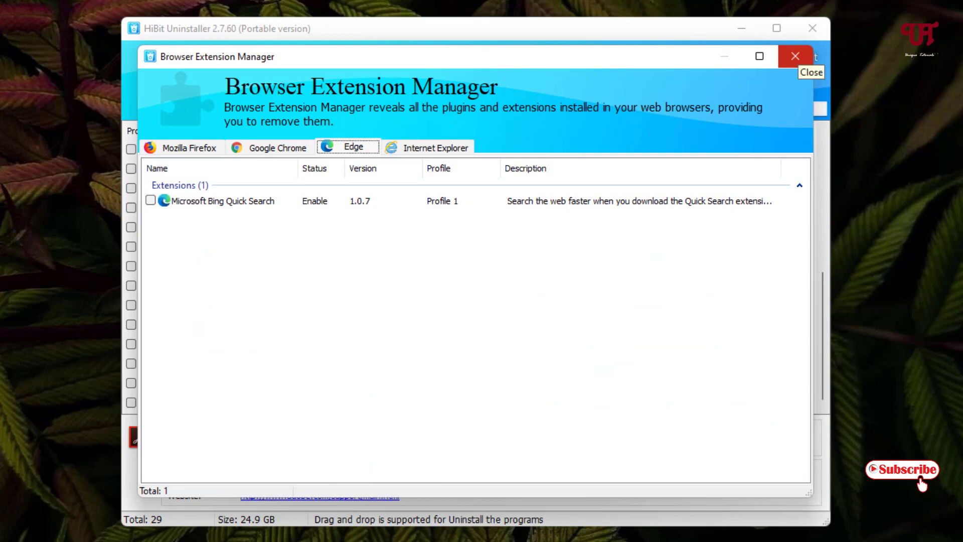
click(795, 56)
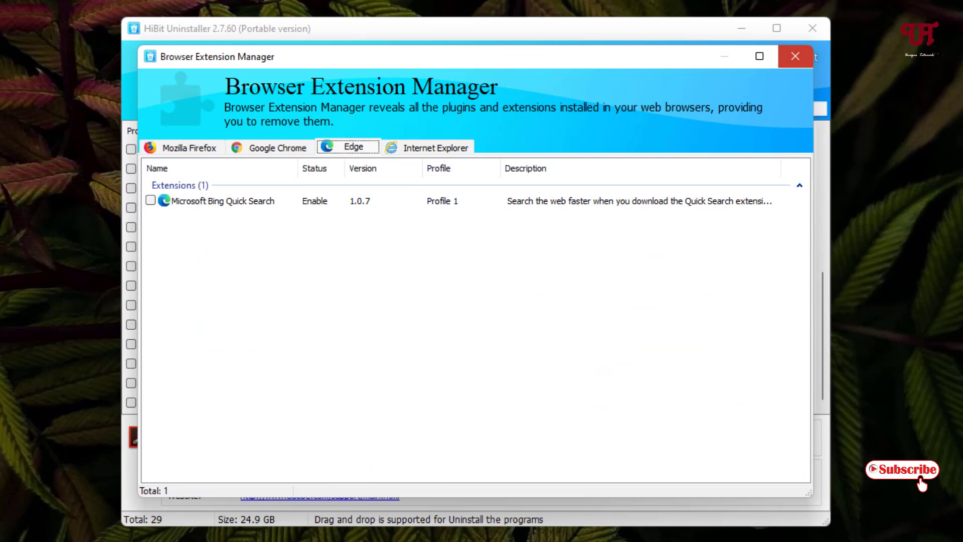